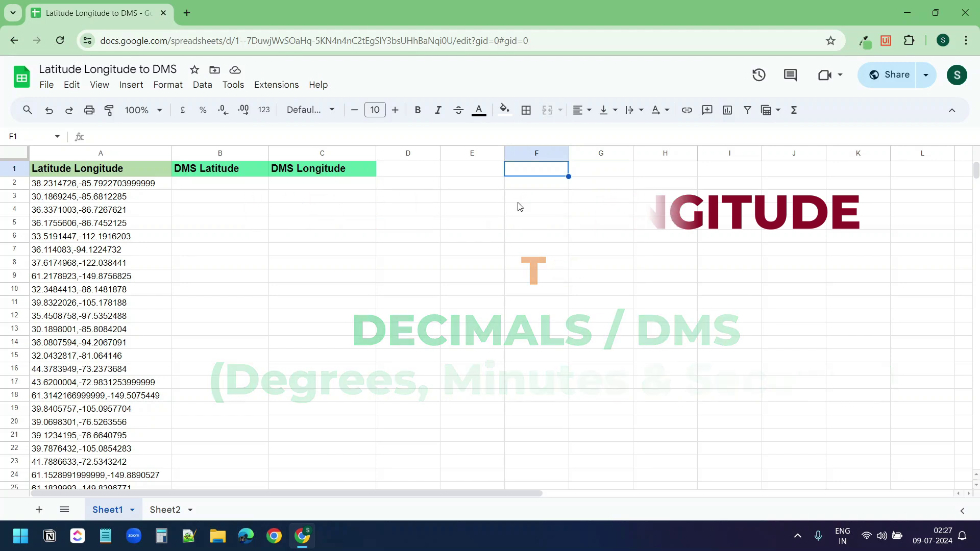
Select Sheet1's empty DMS Latitude and DMS Longitude columns, briefly checking Sheet2.
key(Left)
key(Left)
key(Down)
key(Down)
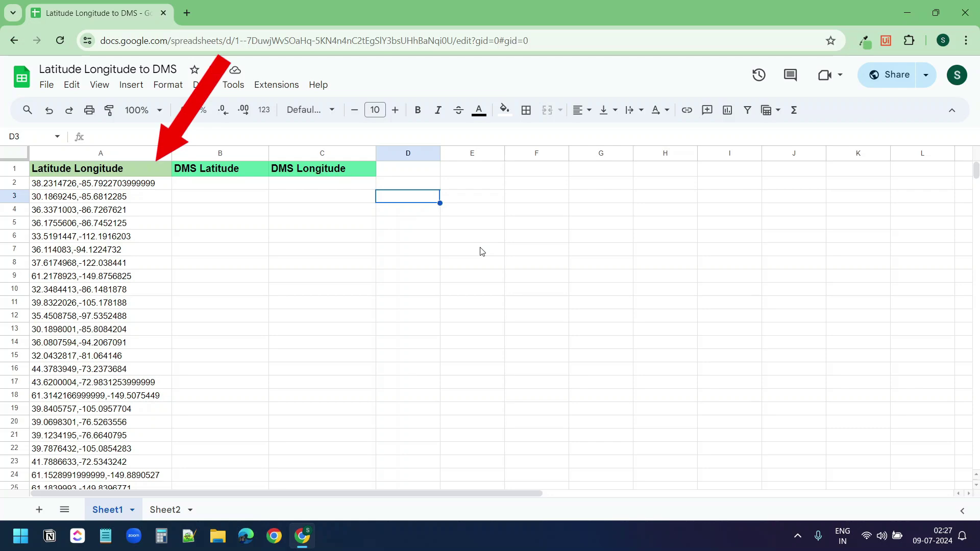
scroll(479, 251, down, 6)
scroll(480, 251, up, 8)
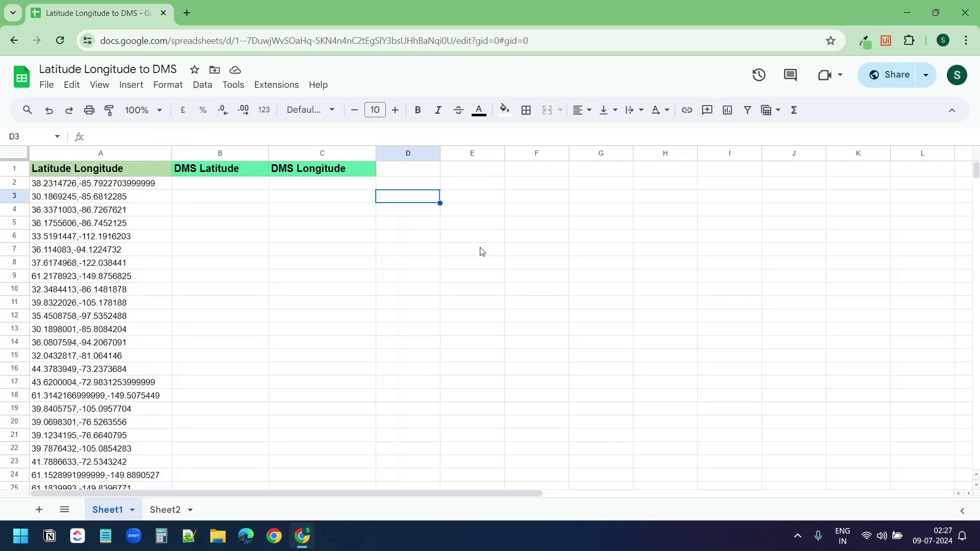
drag(221, 151, 294, 151)
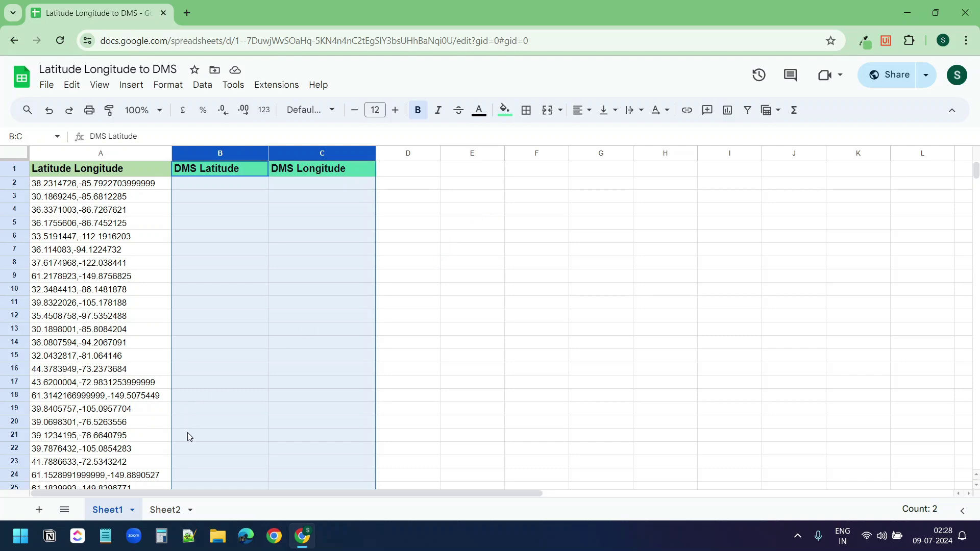
click(167, 509)
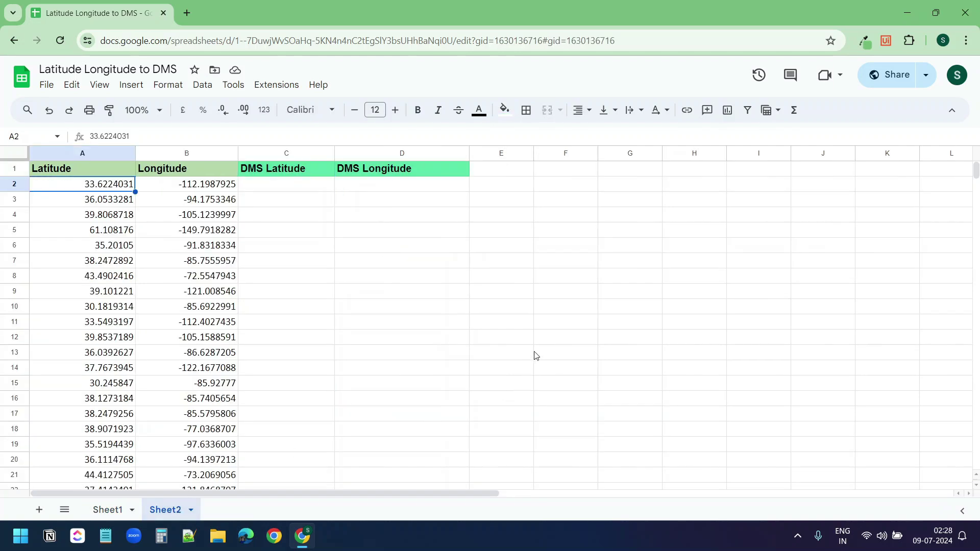
click(530, 308)
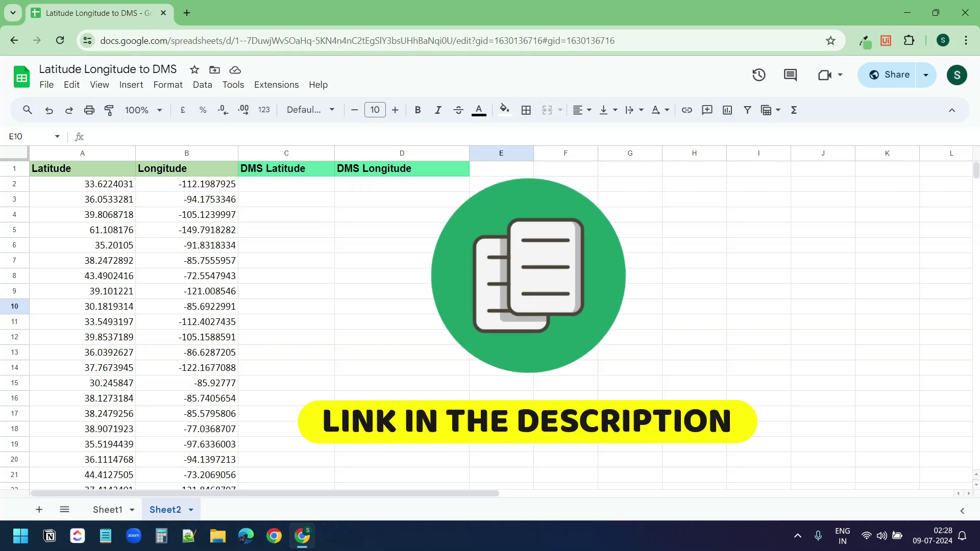
click(108, 509)
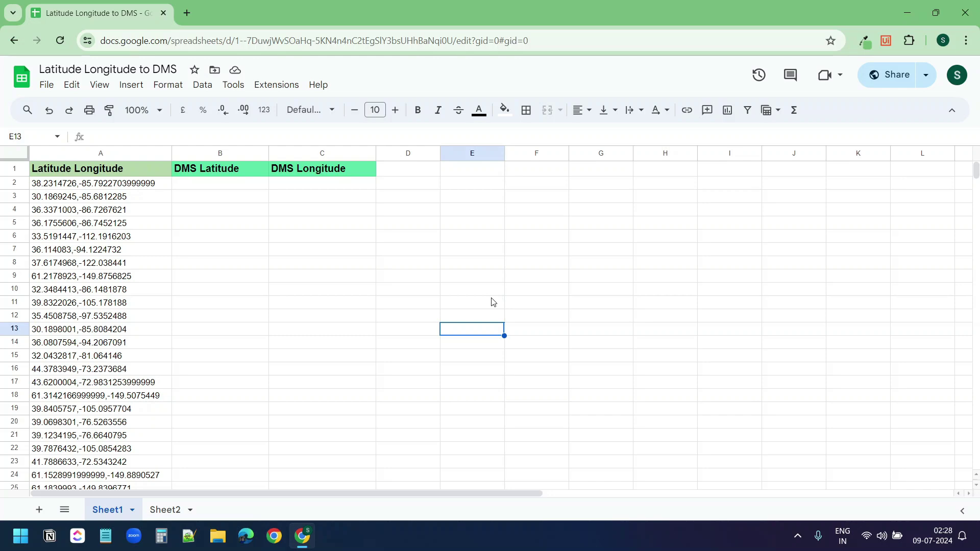
Run the LatLongtoDMS1 macro from Extensions > Macros on Sheet1.
scroll(535, 275, down, 10)
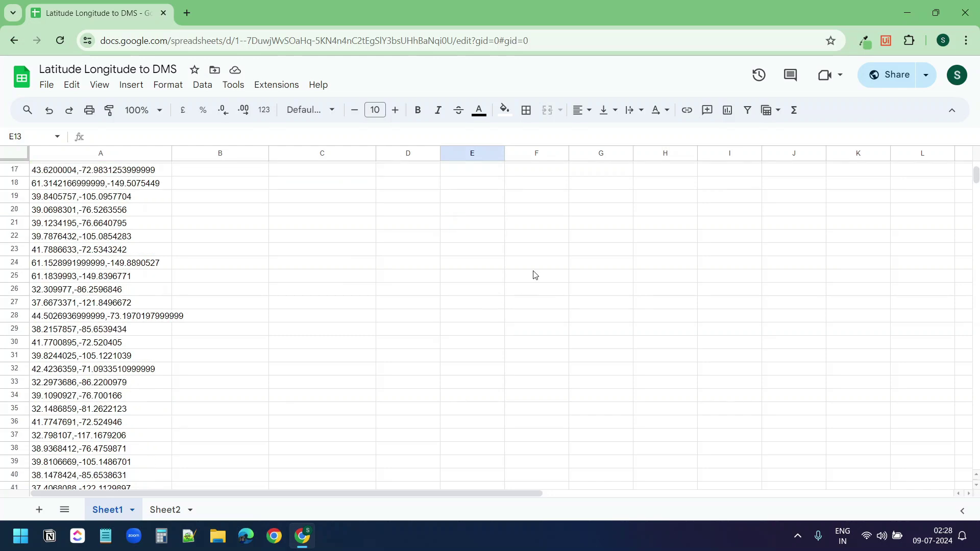
scroll(534, 275, down, 2)
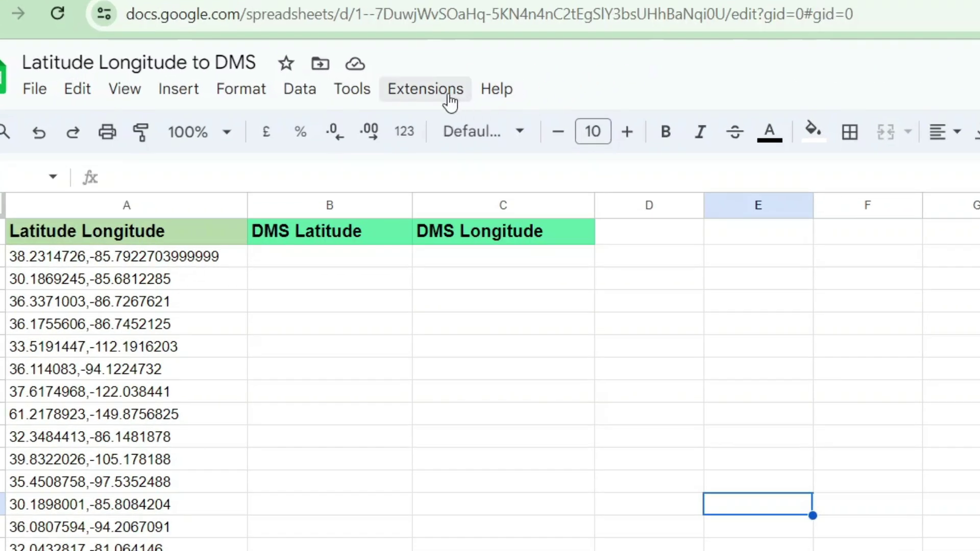
click(432, 102)
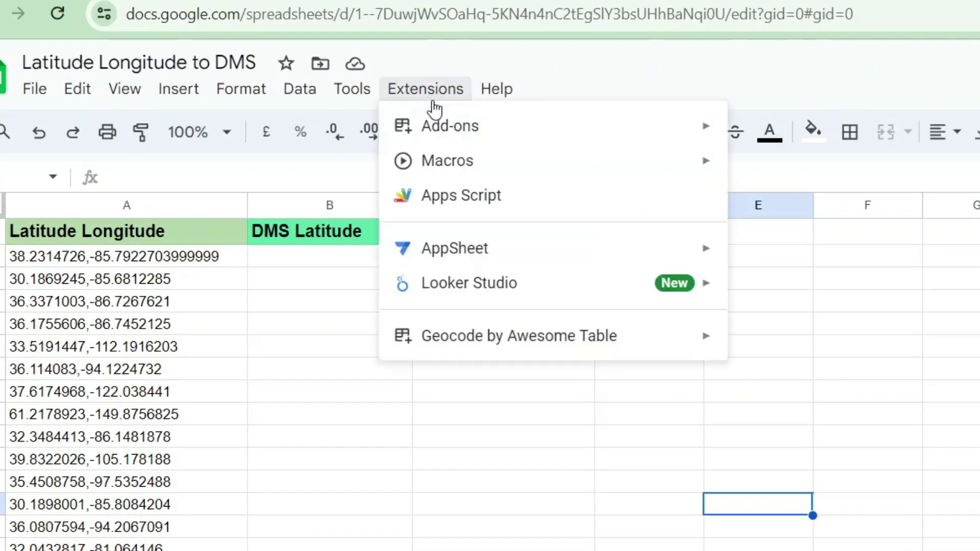
mouse_move(452, 165)
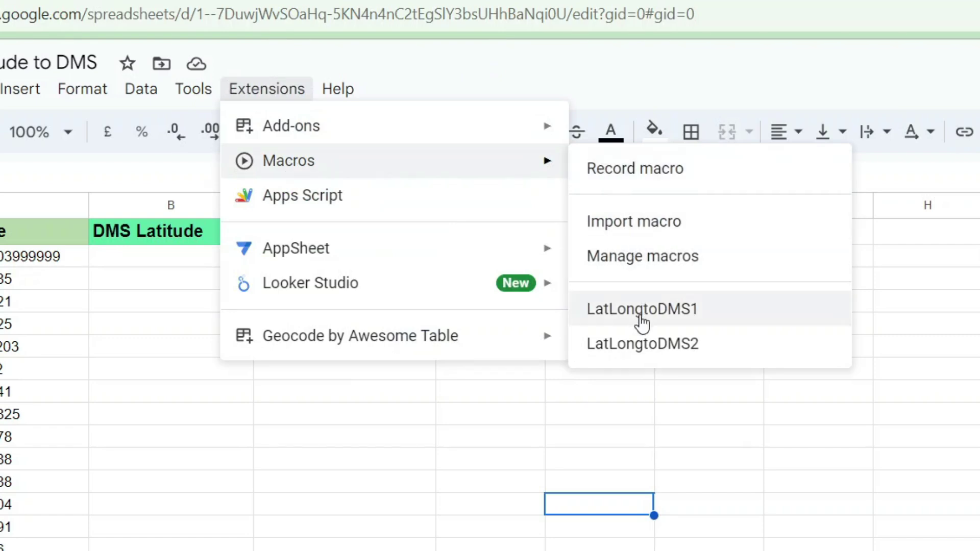
click(641, 317)
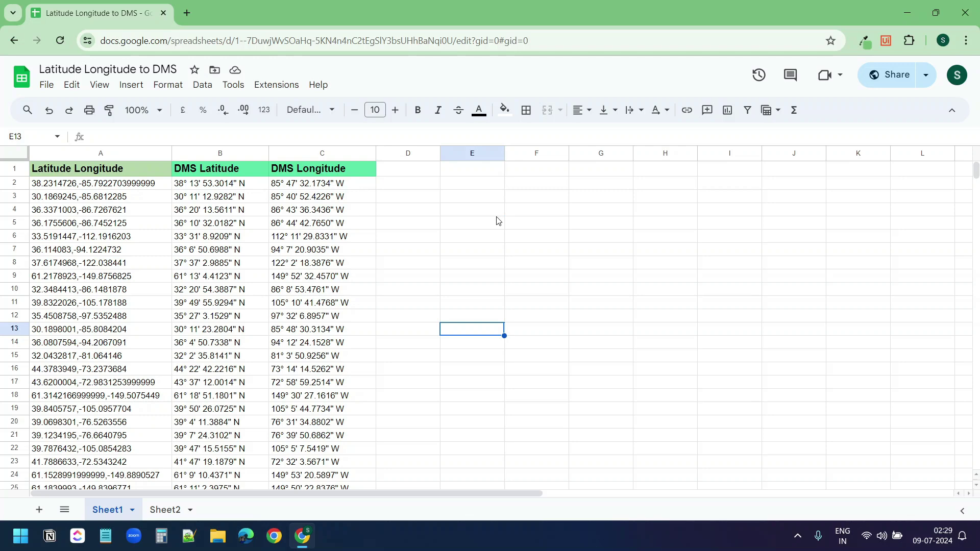
Scroll through Sheet1's converted DMS values, then move to Sheet2 with Ctrl+Page Down.
scroll(515, 224, down, 6)
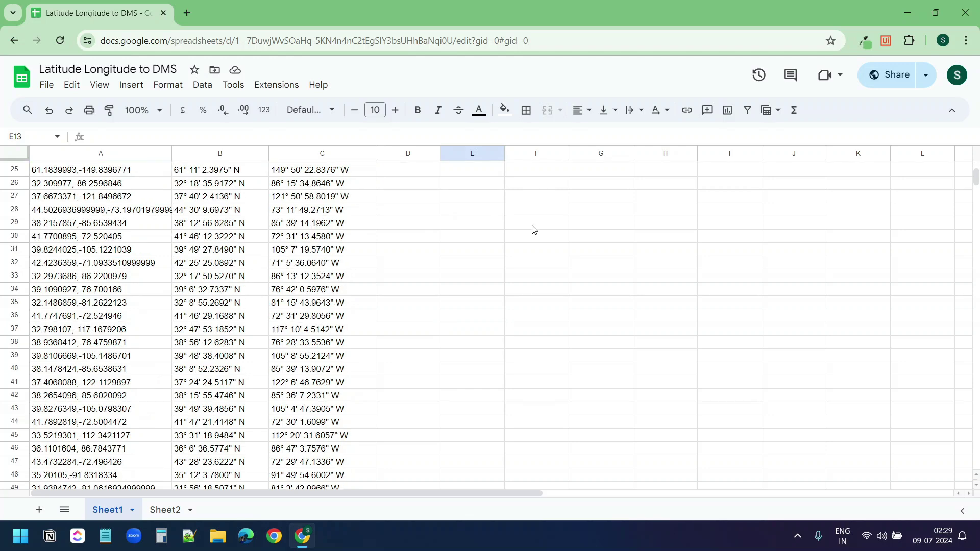
scroll(533, 229, down, 12)
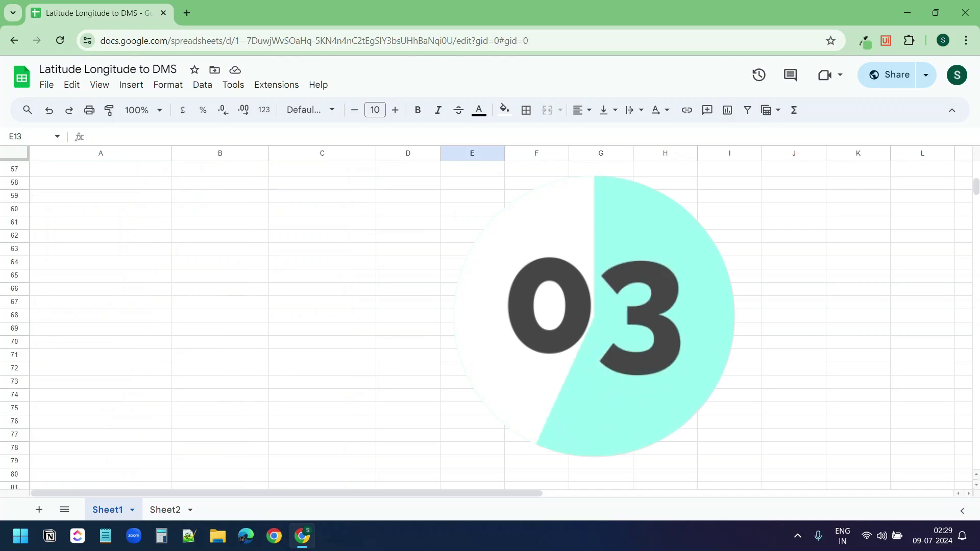
scroll(533, 229, up, 15)
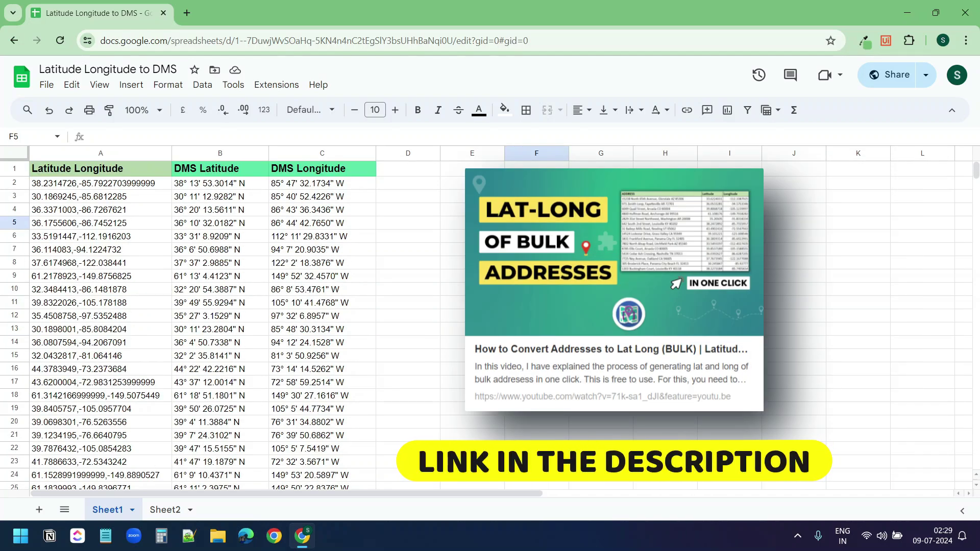
key(ctrl+Page_Down)
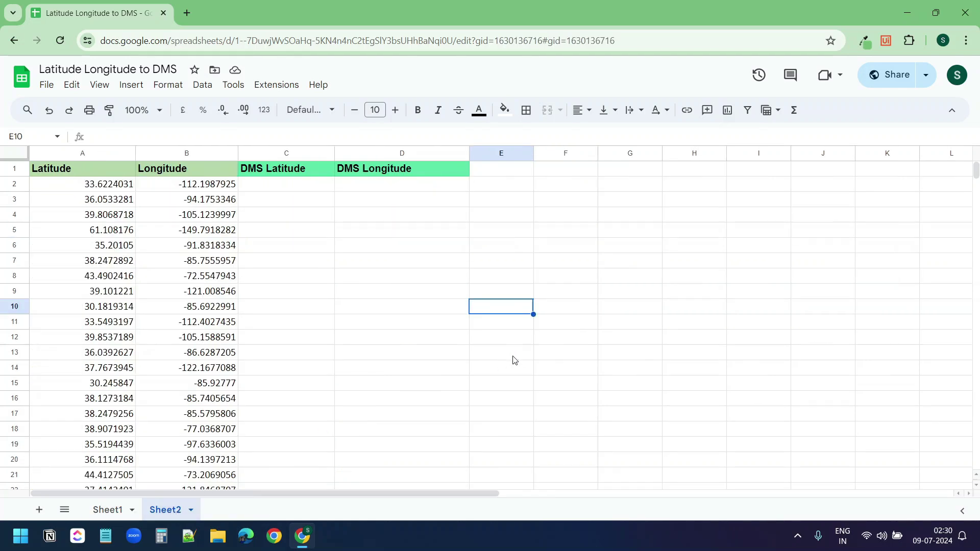
Select Sheet2's Latitude and Longitude columns to review the input values.
click(81, 149)
click(196, 149)
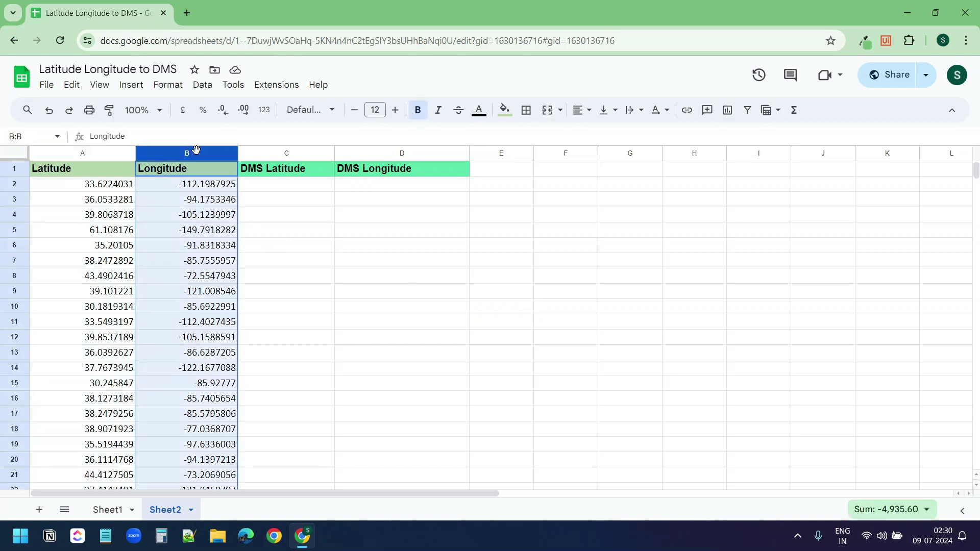
click(585, 231)
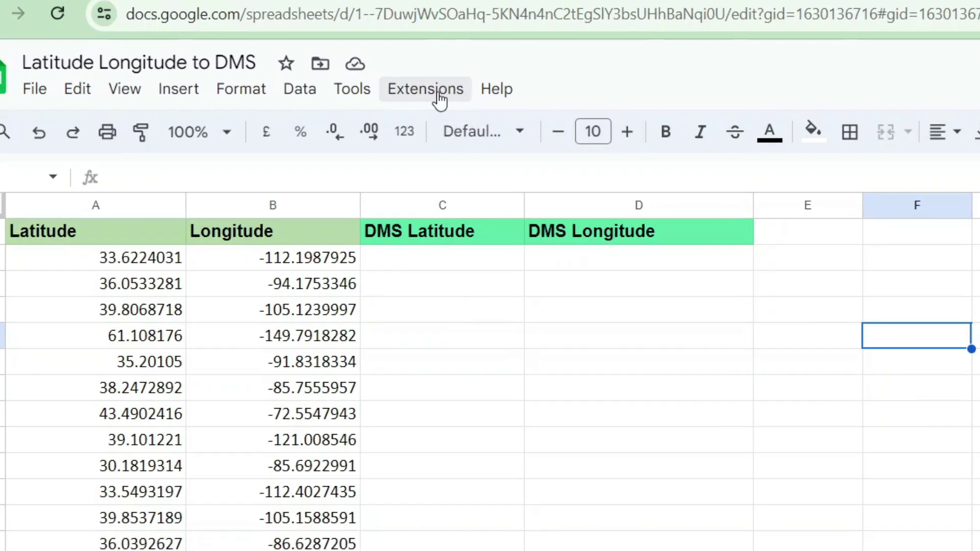
Run the LatLongtoDMS2 macro on Sheet2 and select the Latitude column.
click(439, 97)
mouse_move(459, 160)
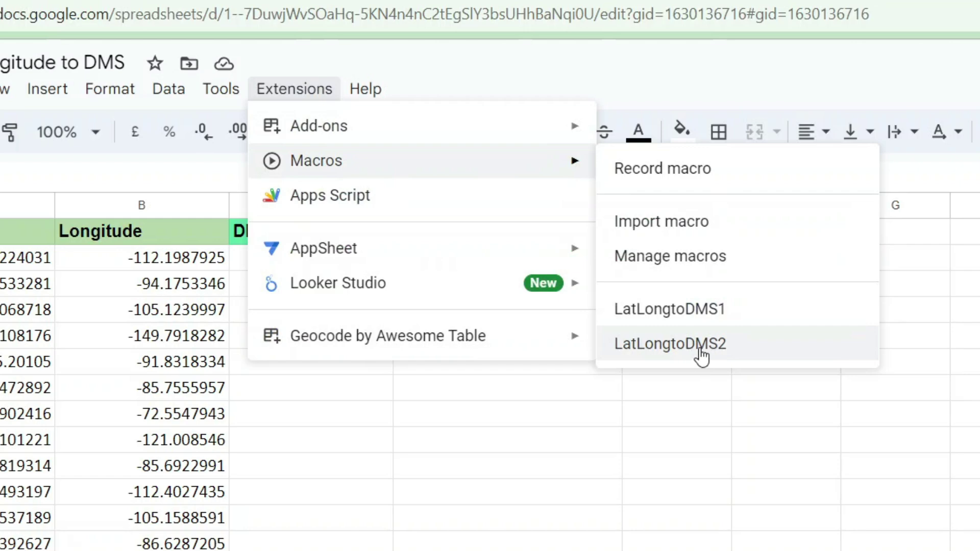
click(701, 350)
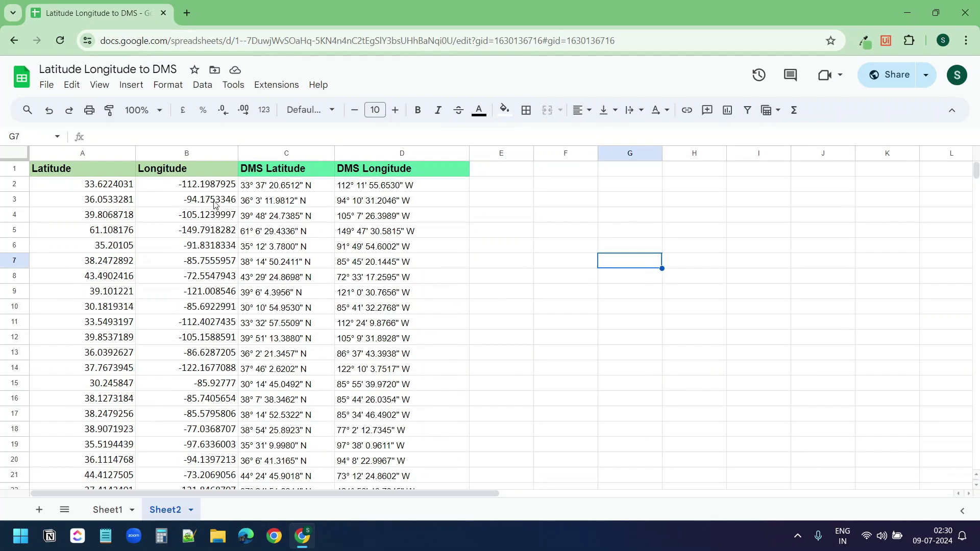
click(81, 152)
Clear the column selection by clicking an empty cell.
click(630, 199)
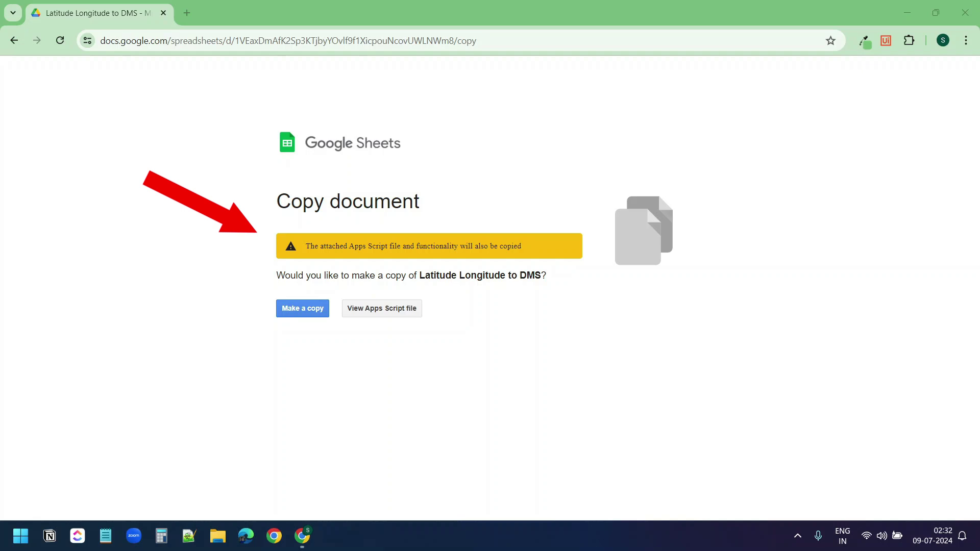
Make a copy, retitle it 'Latitude Longitude to DMS' by removing 'Copy of ', and select A2.
click(298, 317)
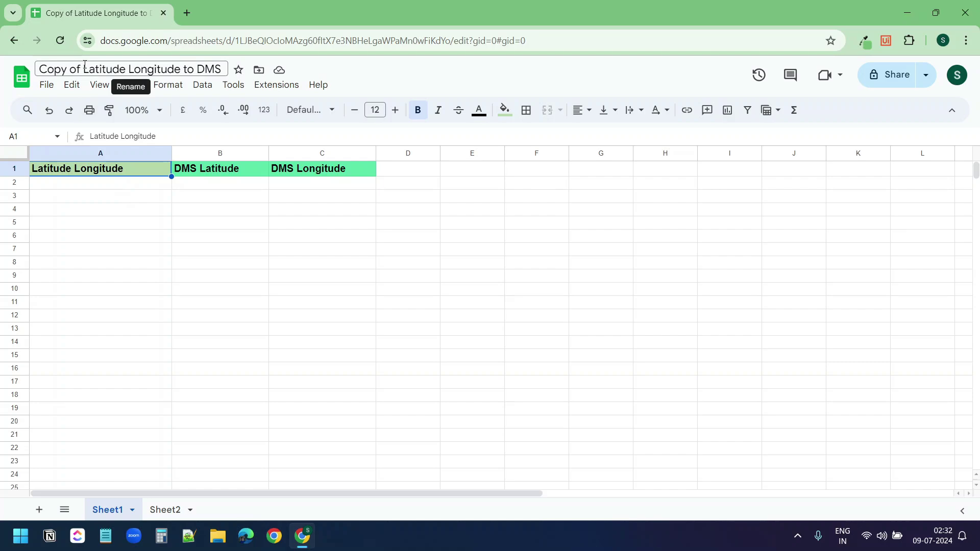
click(153, 249)
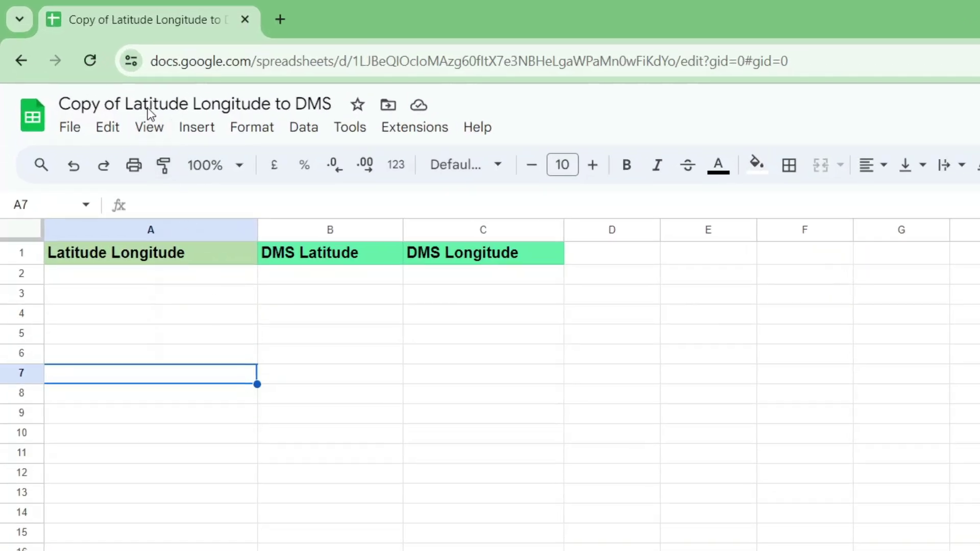
drag(128, 102, 60, 109)
key(BackSpace)
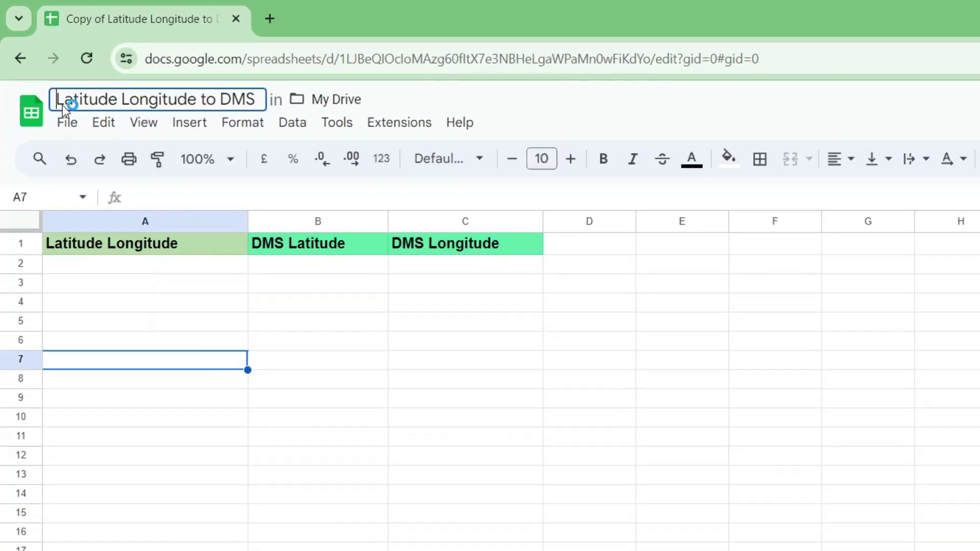
click(330, 353)
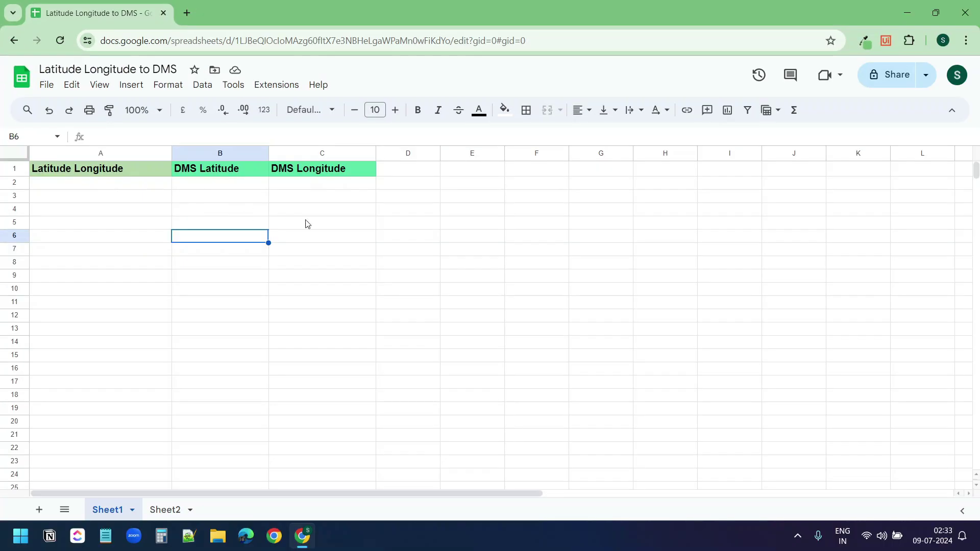
click(95, 188)
Paste the twenty coordinate pairs into A2:A21 and run the LatLongtoDMS1 macro.
text(61.2279240999999,-149.8015168 38.9445833,-76.5435397 38.2736462,-85.7982347 39.1531142,-76.7384412999999 39.1105497,-76.48046 32.035496,-81.1292083 38.9071923,-77.0368707 44.4734589,-73.1761049 33.9967647,-118.4403372 32.3593435,-86.2904198999999 36.0809999,-94.1725548 32.0372744,-81.0812905 38.3074891,-85.6110815 30.1768604,-85.6619036 35.5923978,-97.6436645 39.8061967,-105.0665412 35.4325304,-97.5032995 32.3545617,-86.267618 38.3392325,-85.5919582 36.0992666,-94.1647581)
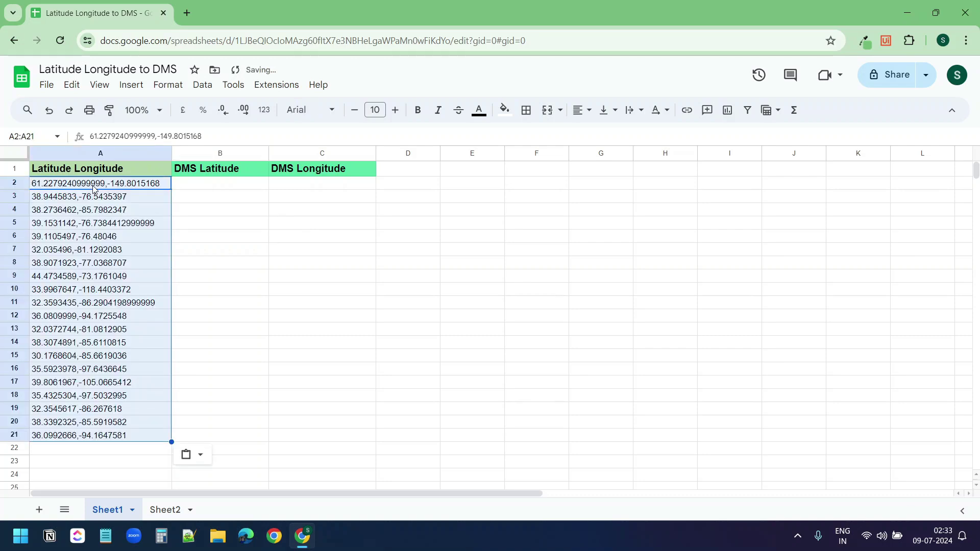
click(279, 85)
mouse_move(298, 134)
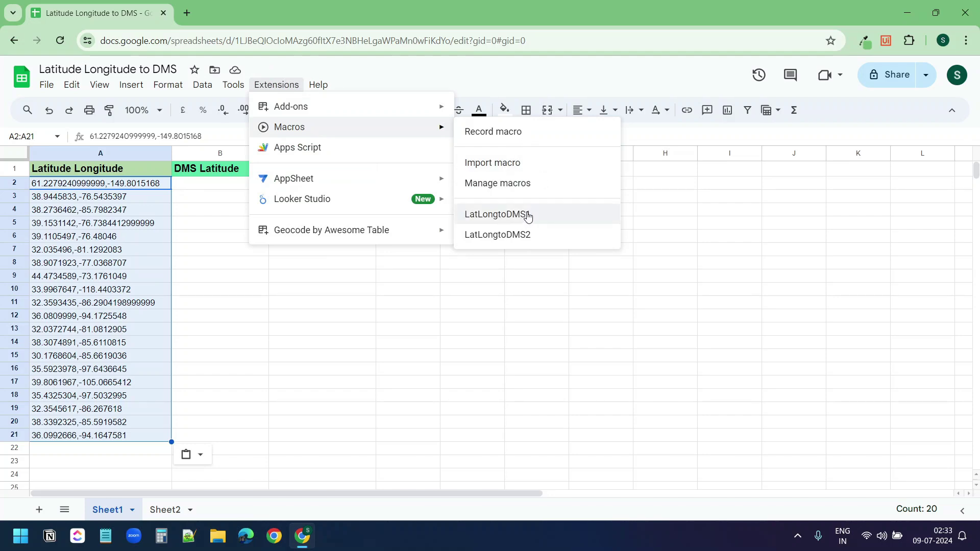
click(528, 214)
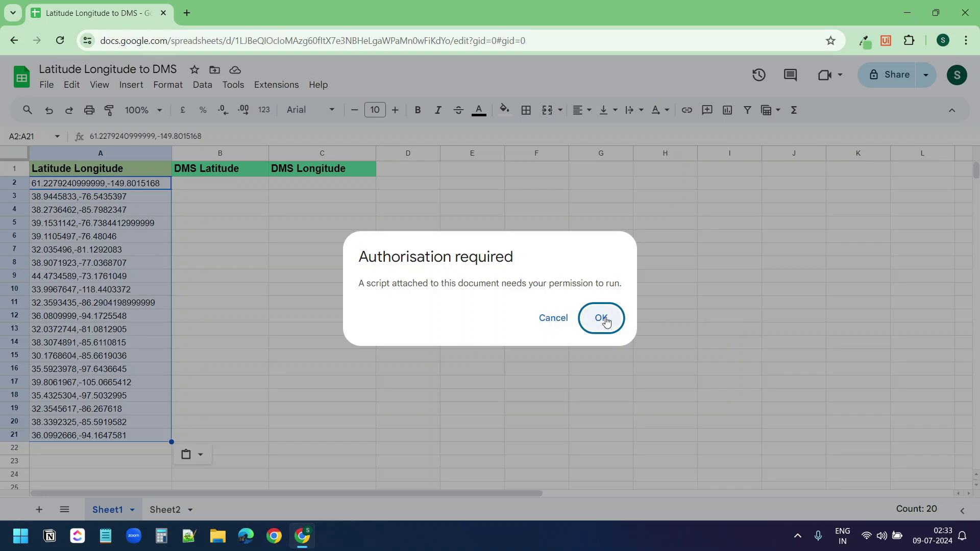
Authorize the LatLongToDMS script for the Google account via Advanced and Allow.
click(602, 318)
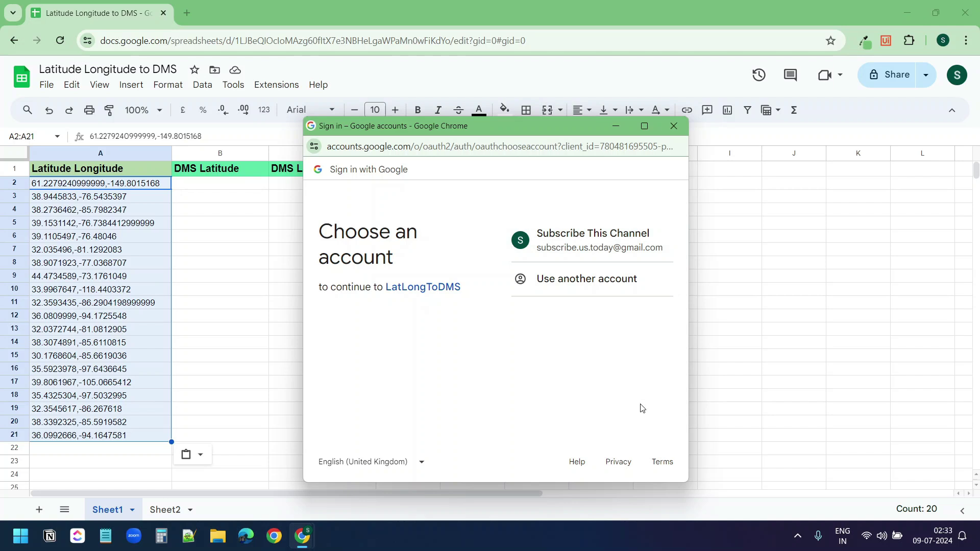
click(582, 234)
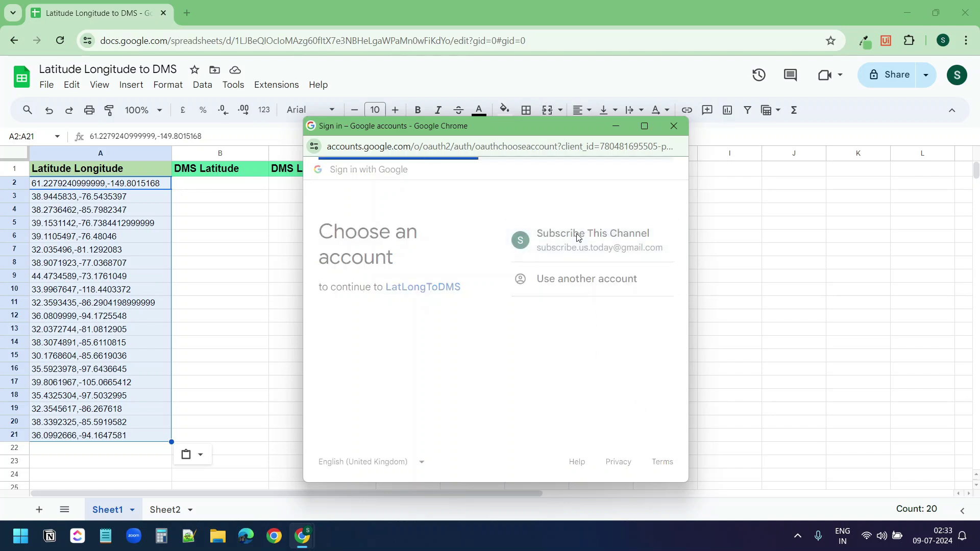
click(350, 379)
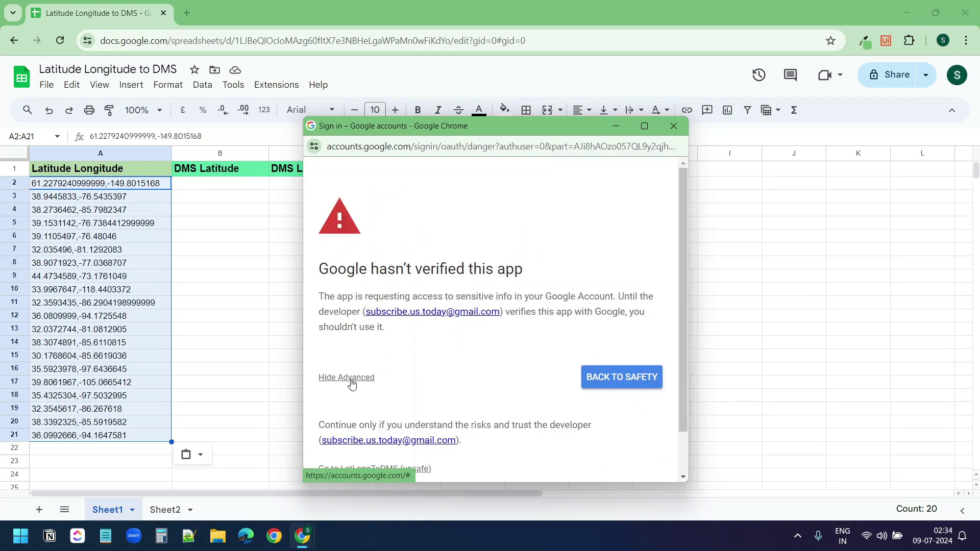
scroll(527, 365, down, 1)
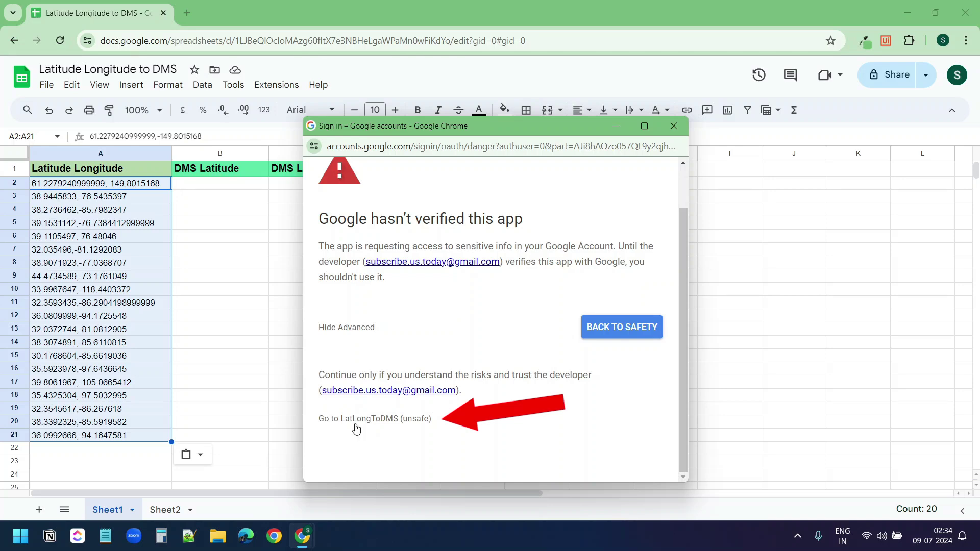
click(395, 425)
scroll(403, 413, down, 1)
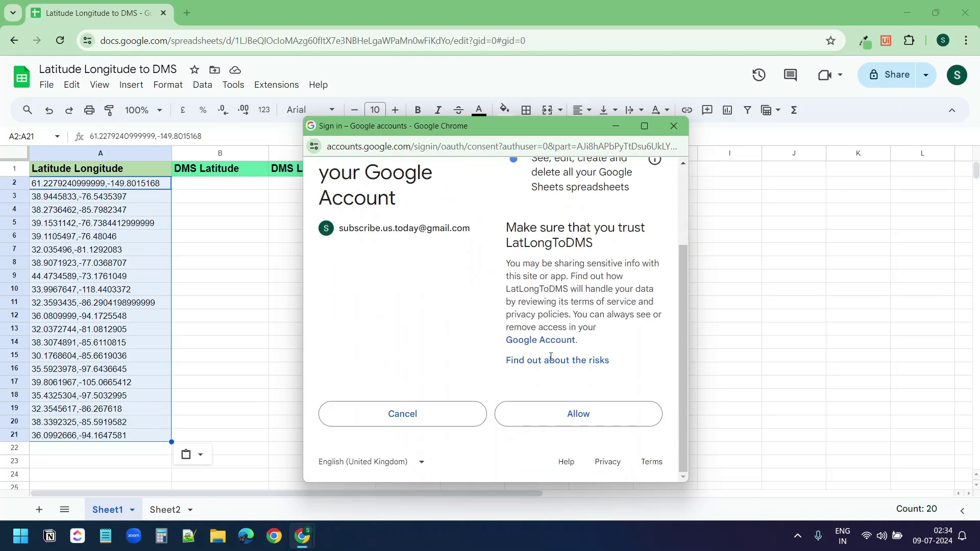
click(559, 411)
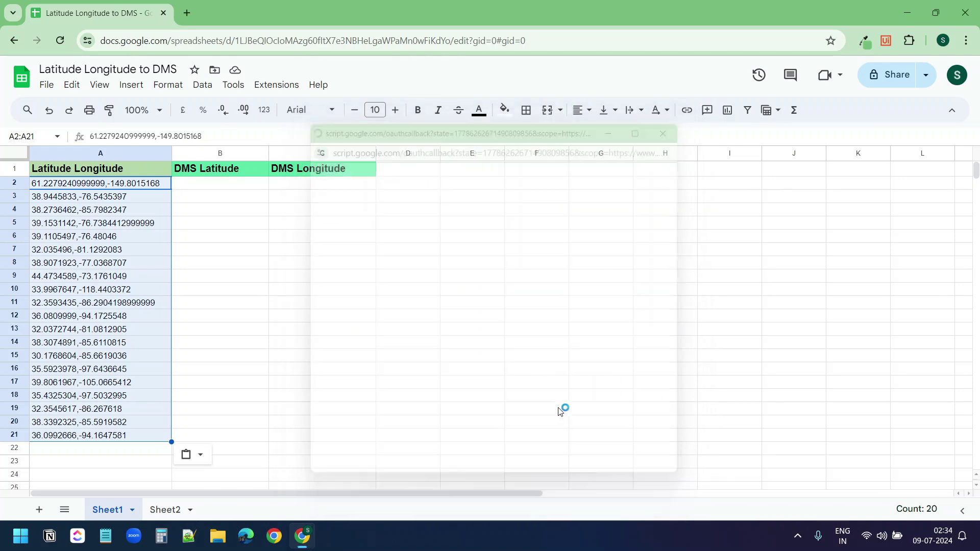
Run LatLongtoDMS1 on the copy's Sheet1 to fill its DMS Latitude and Longitude columns.
click(476, 250)
click(279, 88)
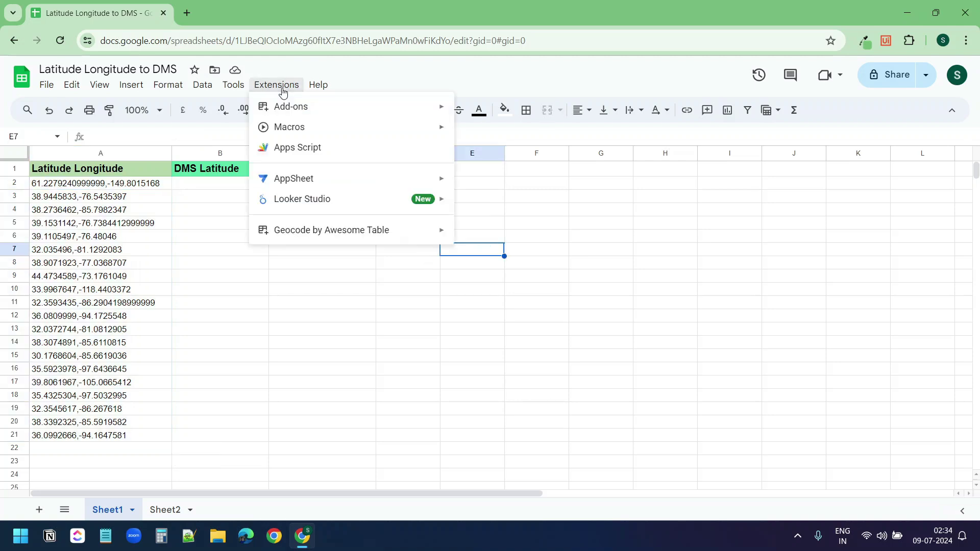
mouse_move(293, 134)
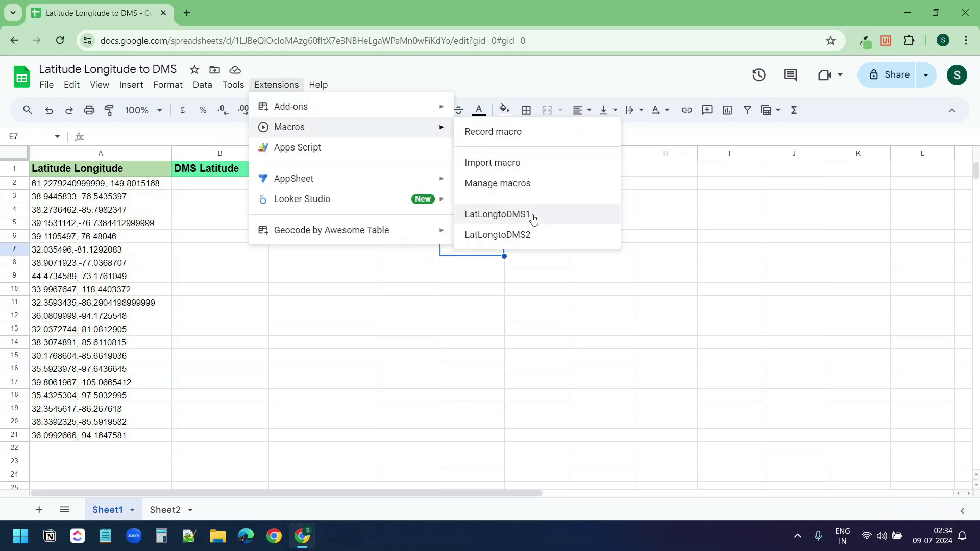
click(533, 219)
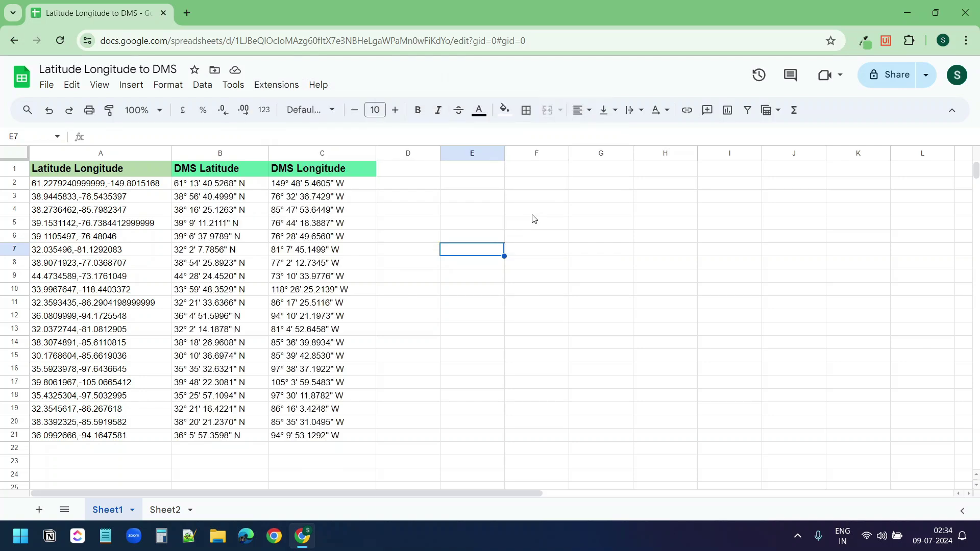
click(533, 214)
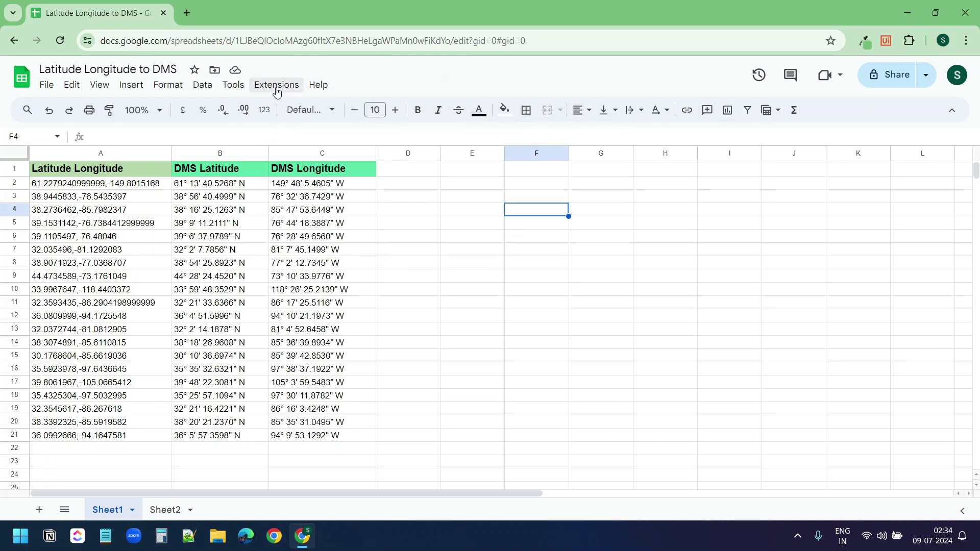
click(276, 85)
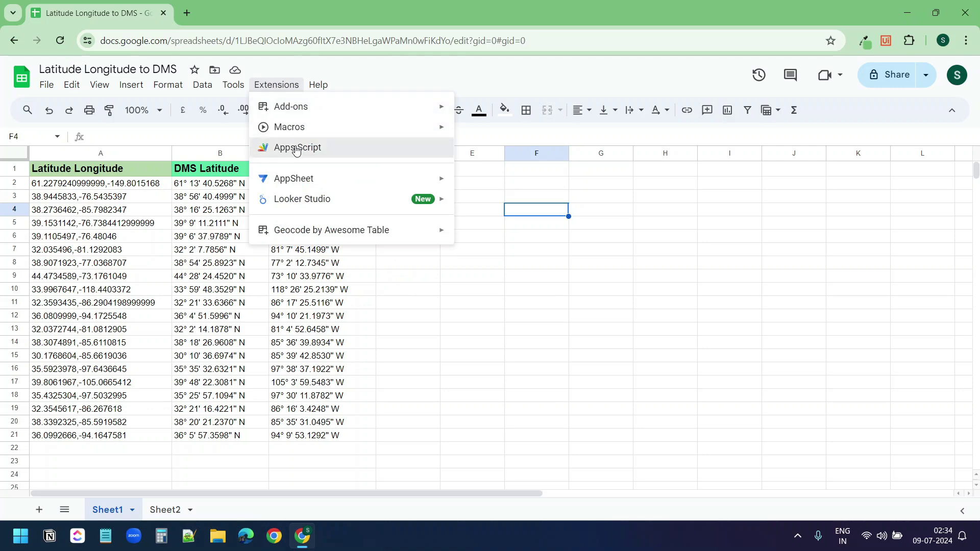
Open the script project in Apps Script, scroll through Code.gs, and close the editor.
click(286, 147)
scroll(655, 275, down, 2)
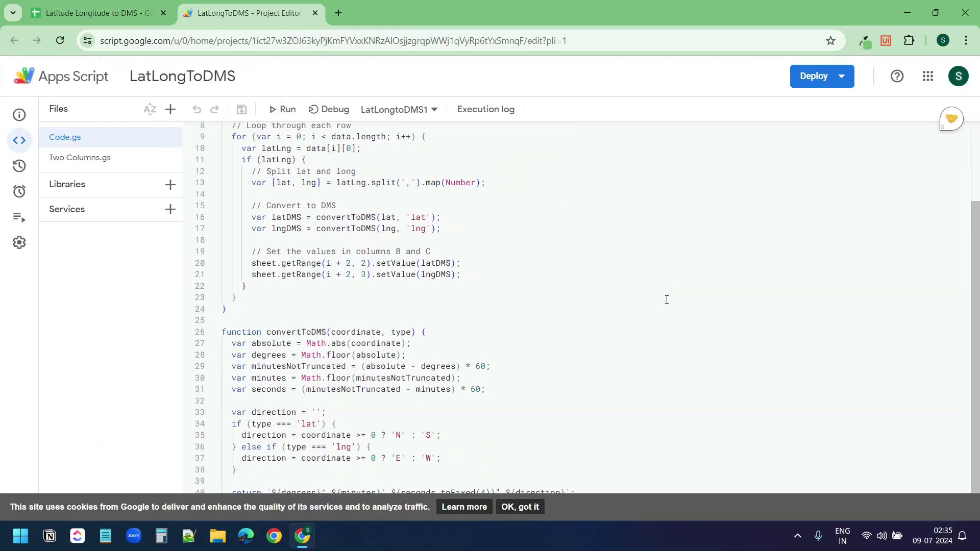
scroll(637, 288, up, 2)
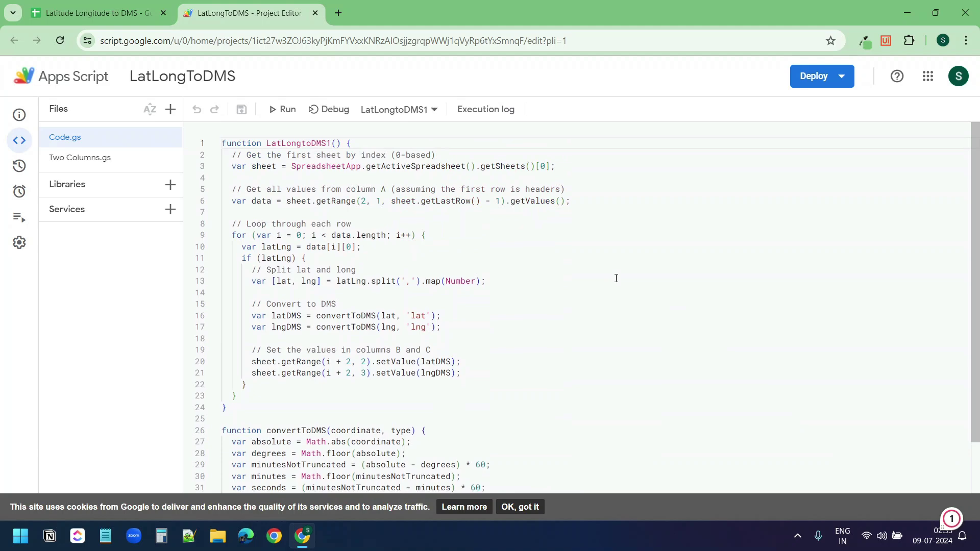
key(ctrl+w)
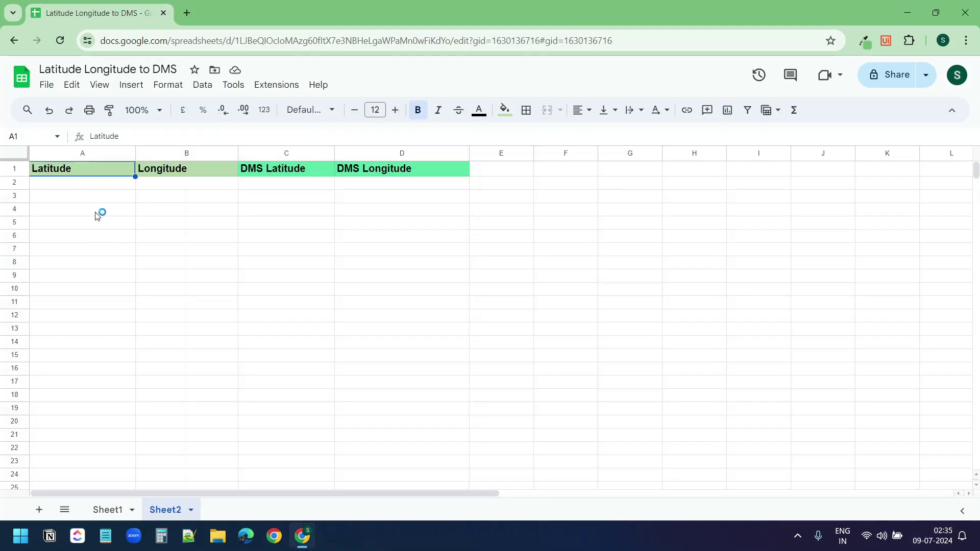
Paste the latitude and longitude values into Sheet2 starting at A2.
click(72, 184)
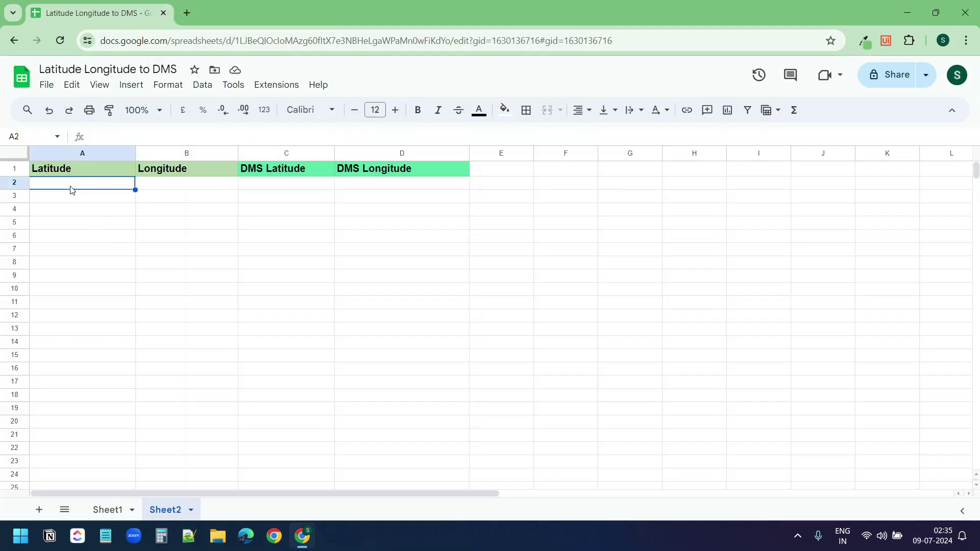
text(36.2891925	-86.877602 42.234697	-72.3596241 37.8754244	-122.2595841 36.0702052	-94.1563952 32.3240637	-86.1483667 39.1742785	-76.601158 40.0180395	-105.2940713 35.4588704	-97.415351 38.8648578	-76.6317271 38.9071923	-77.0368707 39.8062429	-105.151777 32.2213507	-86.0593529 36.0944467	-86.6387581 32.067603	-81.1023461 41.7736218	-72.5265281 32.057617	-81.0879549 36.0891206	-94.1736696 38.9071923	-77.0368707 30.1478662	-85.5565058)
click(352, 244)
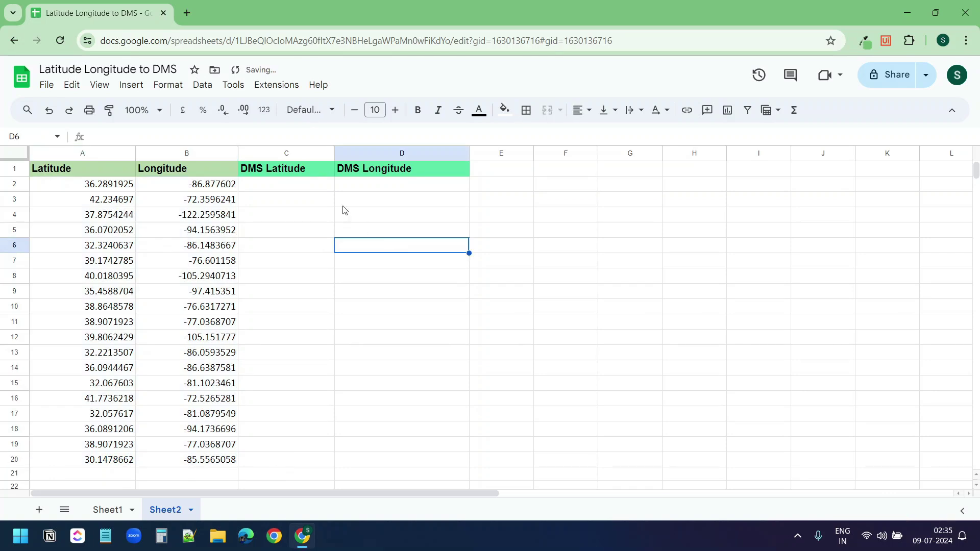
Run the LatLongtoDMS2 macro on Sheet2 and select column D.
click(276, 86)
mouse_move(296, 129)
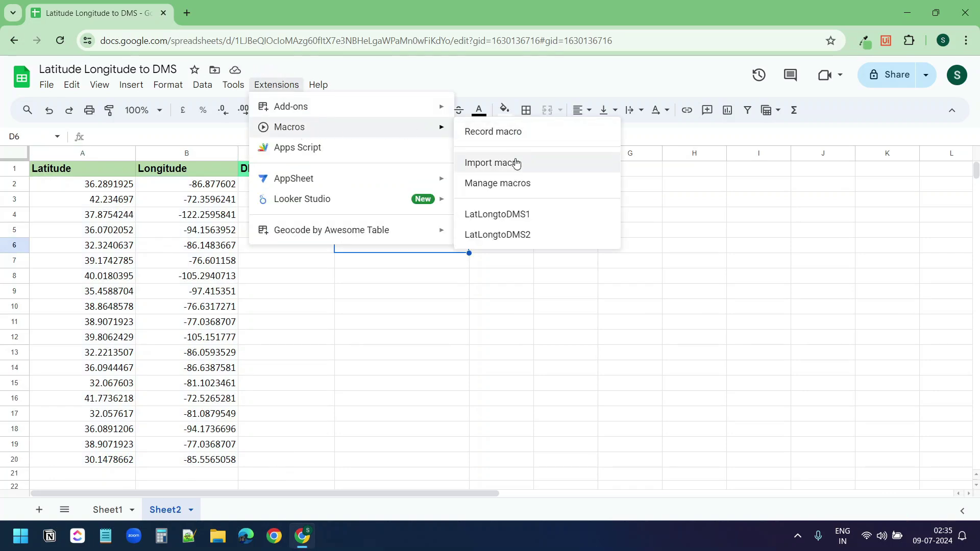
click(530, 239)
click(593, 302)
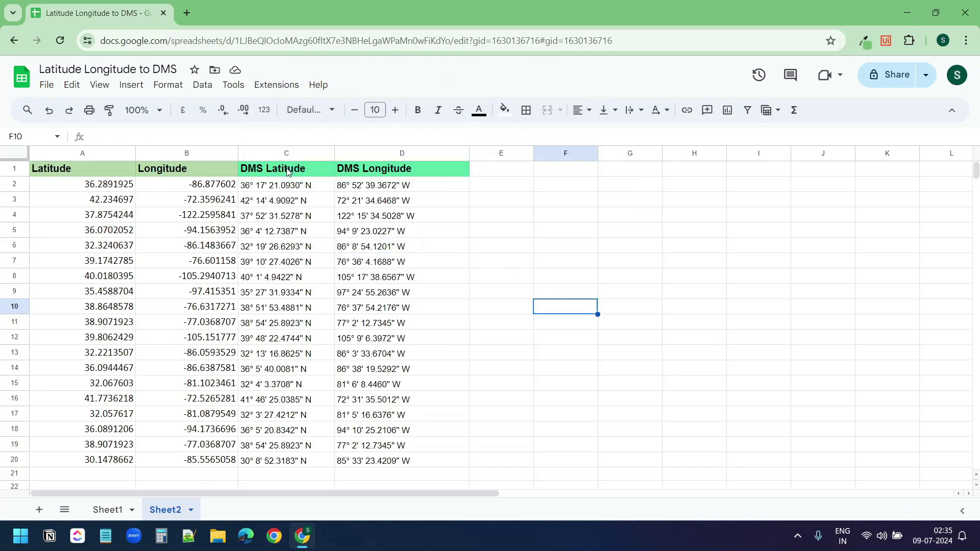
click(391, 153)
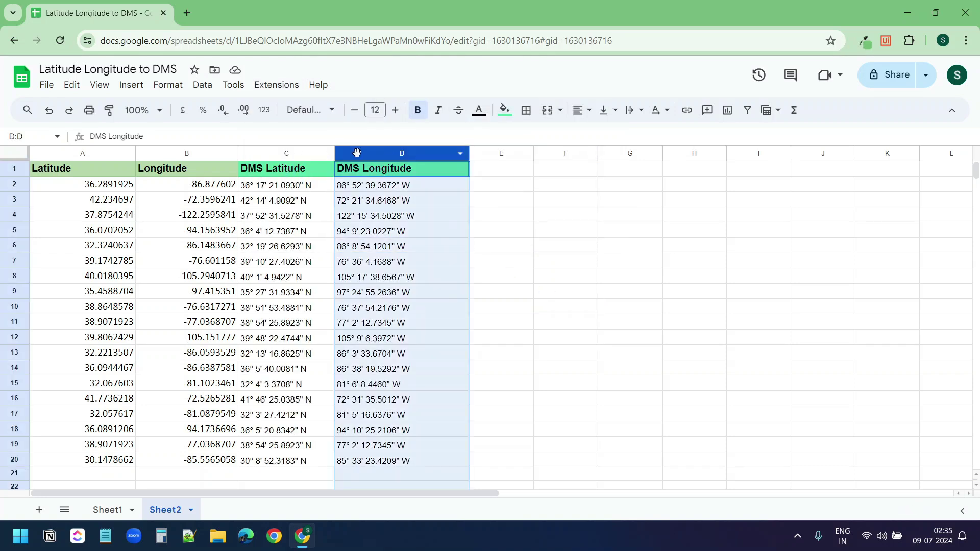
Select column A of the sheet.
click(61, 153)
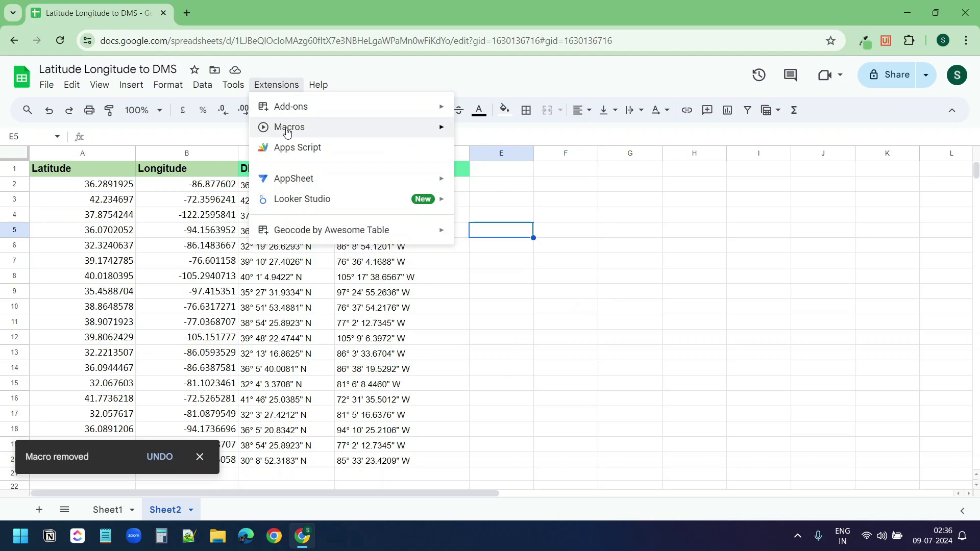
Add the LatLongtoDMS1 and LatLongtoDMS2 functions as macros from the Import macro list.
mouse_move(287, 132)
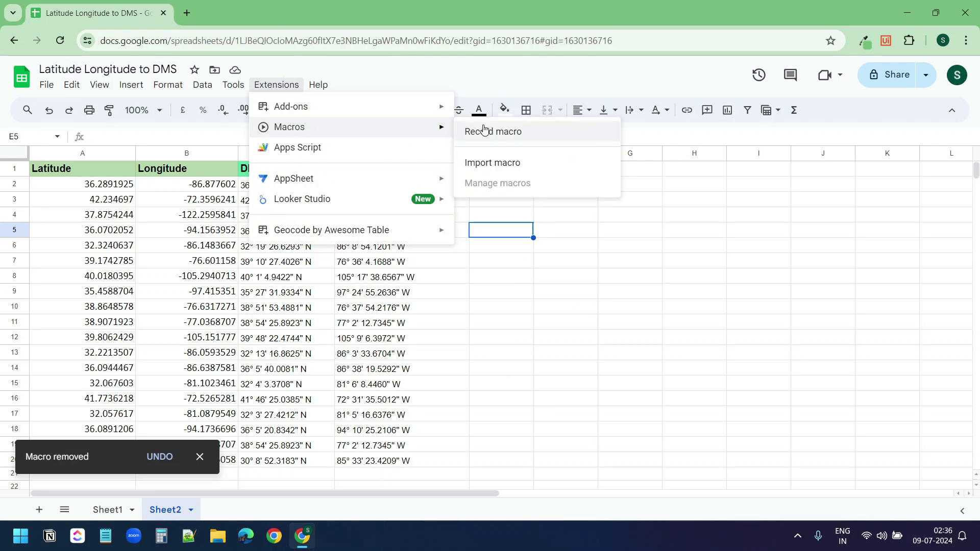
click(499, 165)
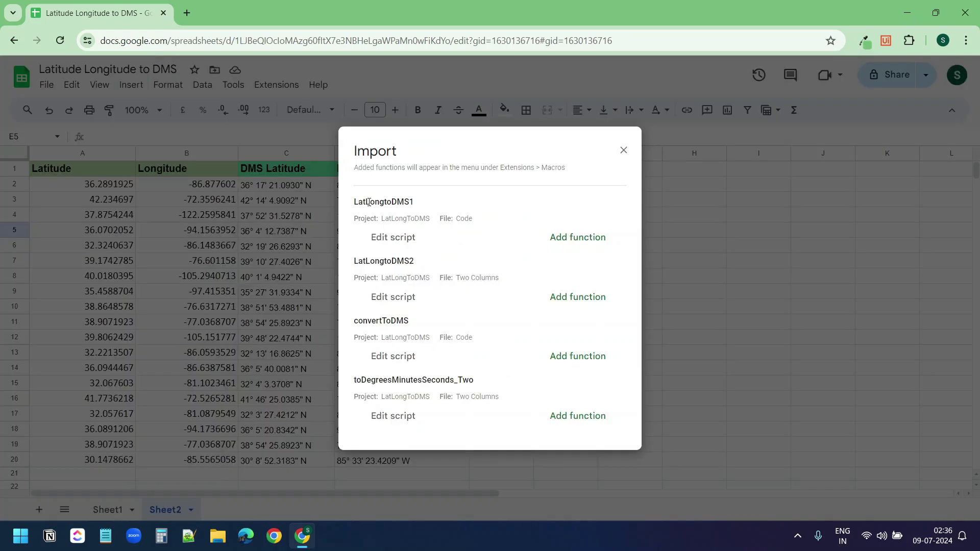
drag(355, 202, 417, 203)
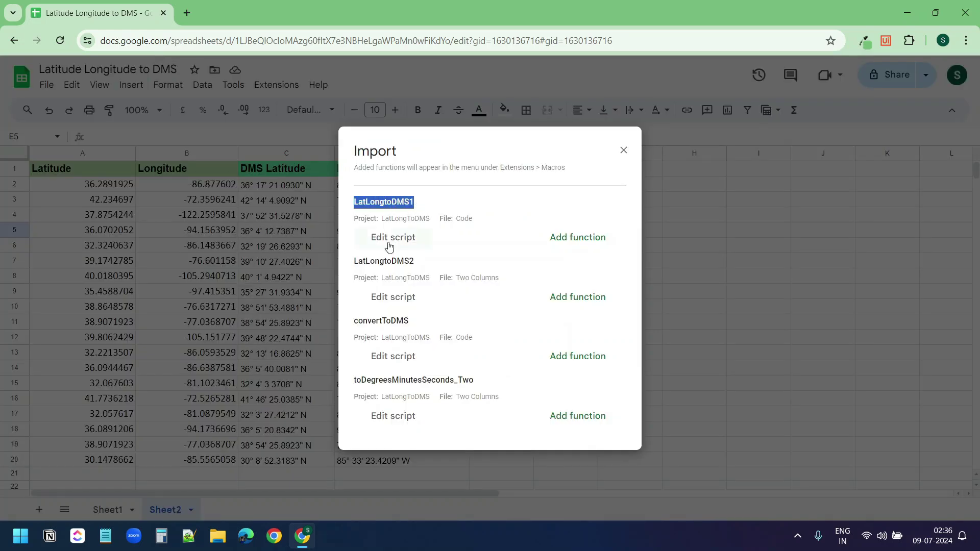
drag(355, 260, 422, 263)
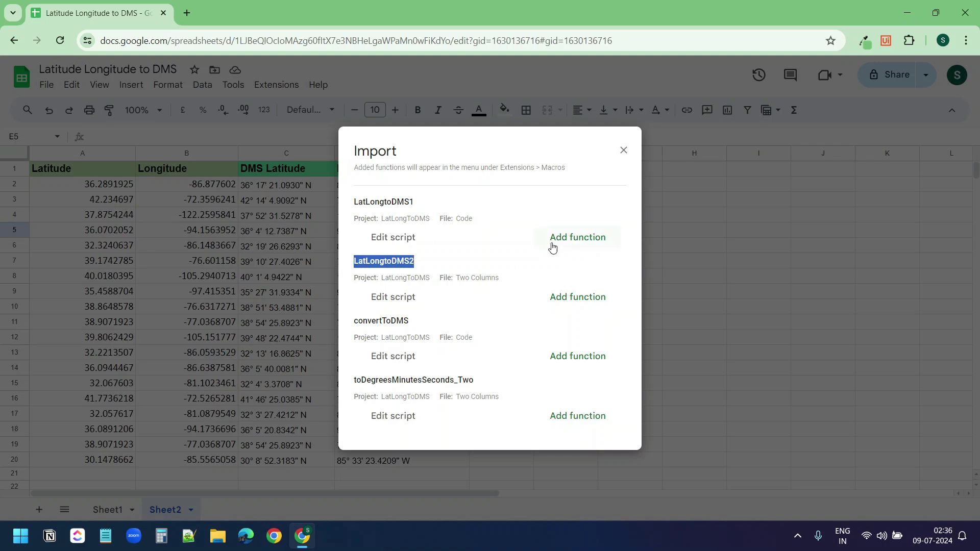
click(585, 244)
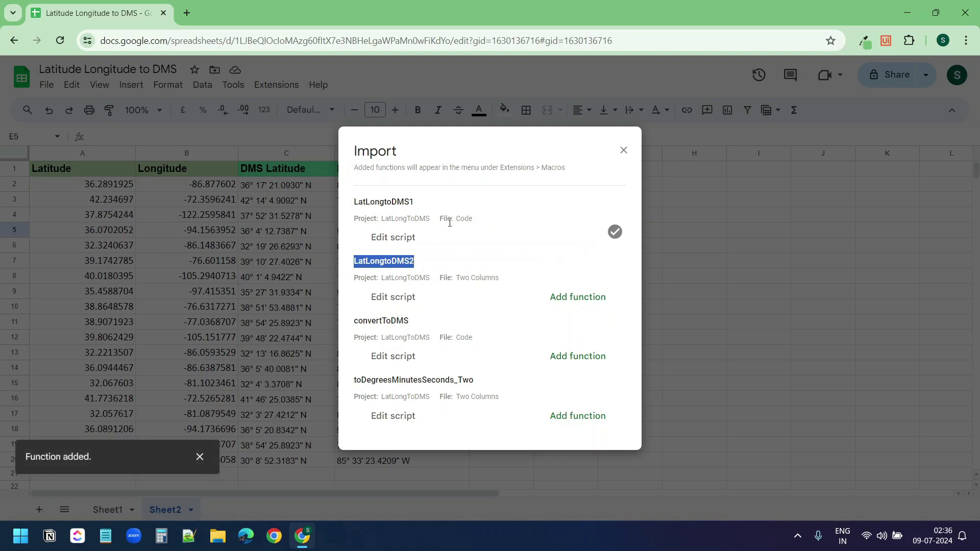
click(577, 301)
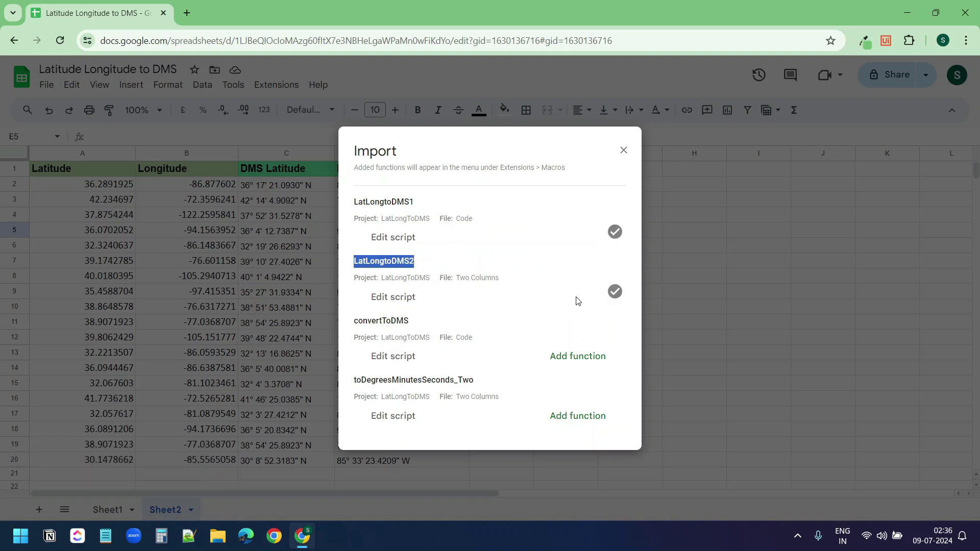
Confirm LatLongtoDMS1 and LatLongtoDMS2 are listed again under Extensions > Macros.
click(624, 150)
click(278, 85)
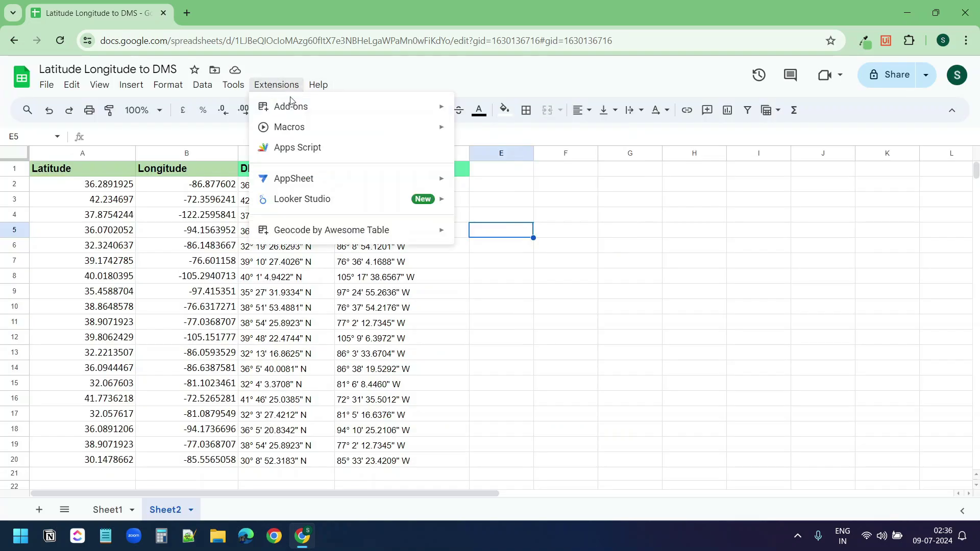
mouse_move(296, 127)
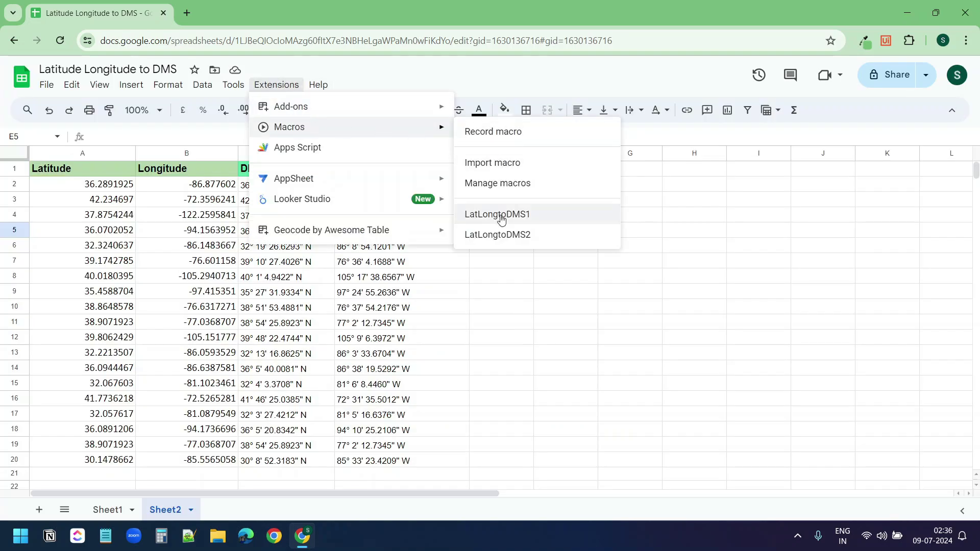